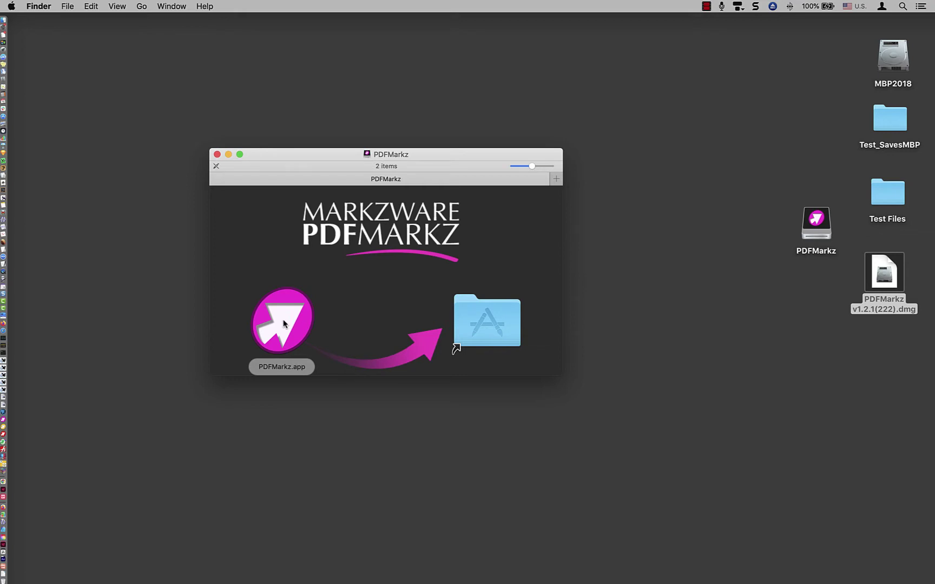
- Copy PDFMarkz.app into Applications, close the installer window and eject the PDFMarkz volume
{"action": "left_click_drag", "start_coordinate": [281, 321], "coordinate": [522, 346]}
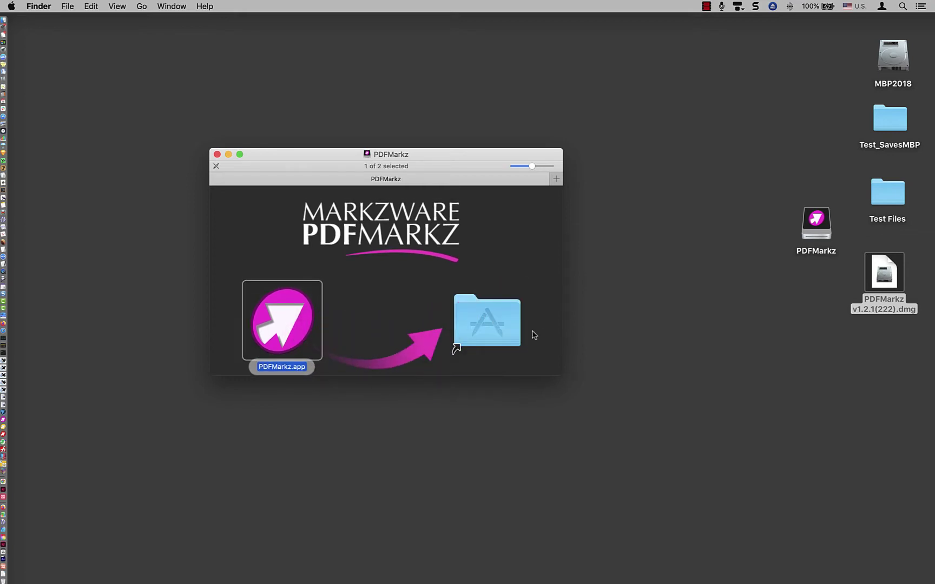
{"action": "left_click", "coordinate": [216, 155]}
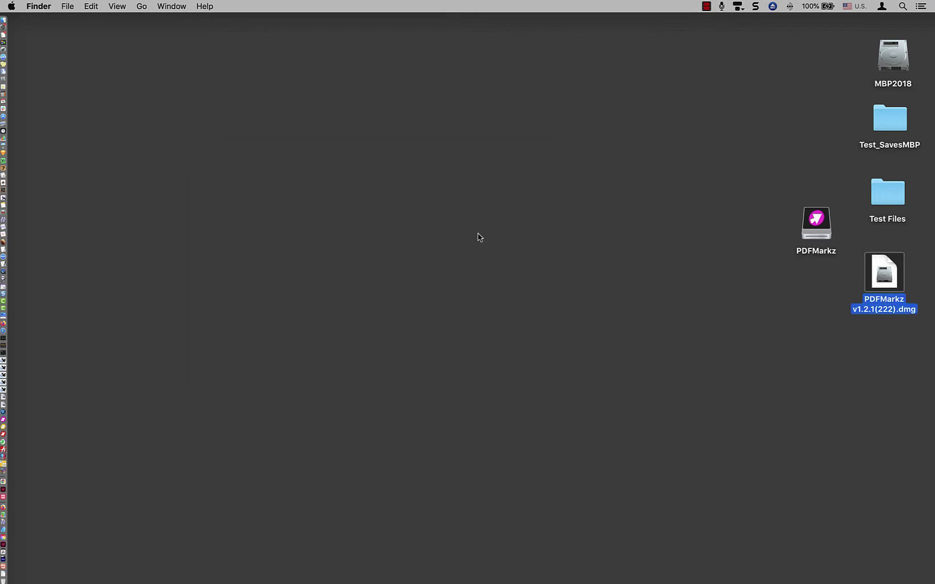
{"action": "left_click", "coordinate": [811, 233]}
{"action": "right_click", "coordinate": [803, 233]}
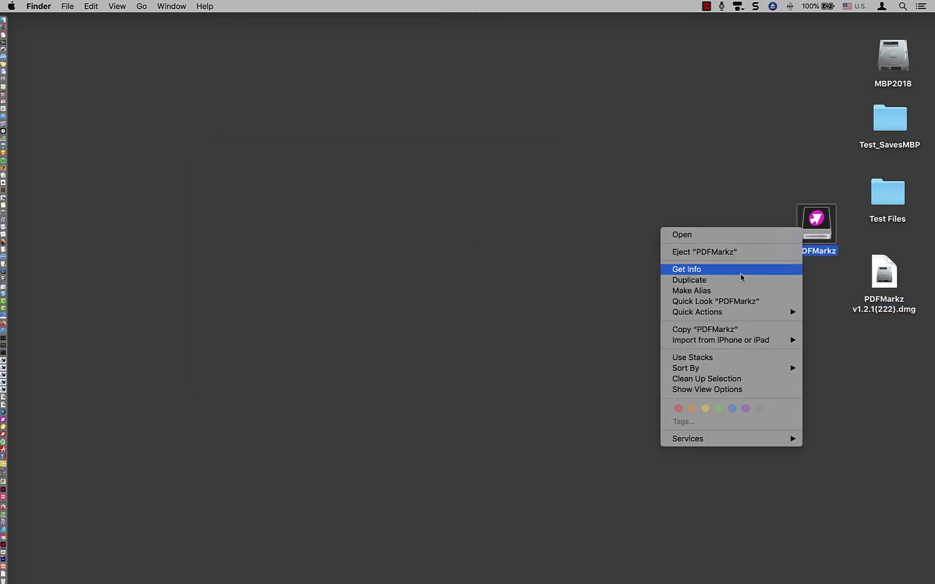
{"action": "left_click", "coordinate": [733, 252]}
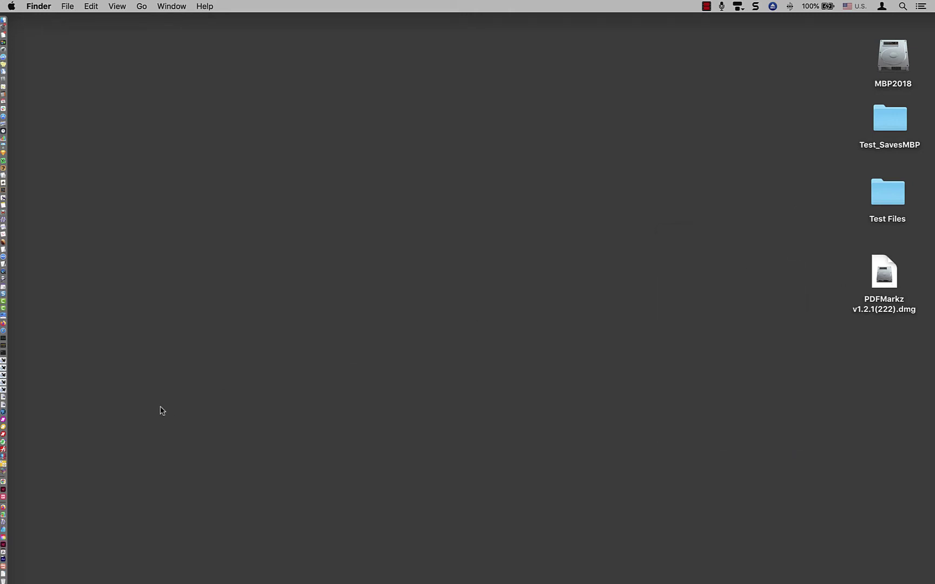
- Launch PDFMarkz from the Dock, allow the downloaded app to open, and agree to the license
{"action": "left_click", "coordinate": [17, 421]}
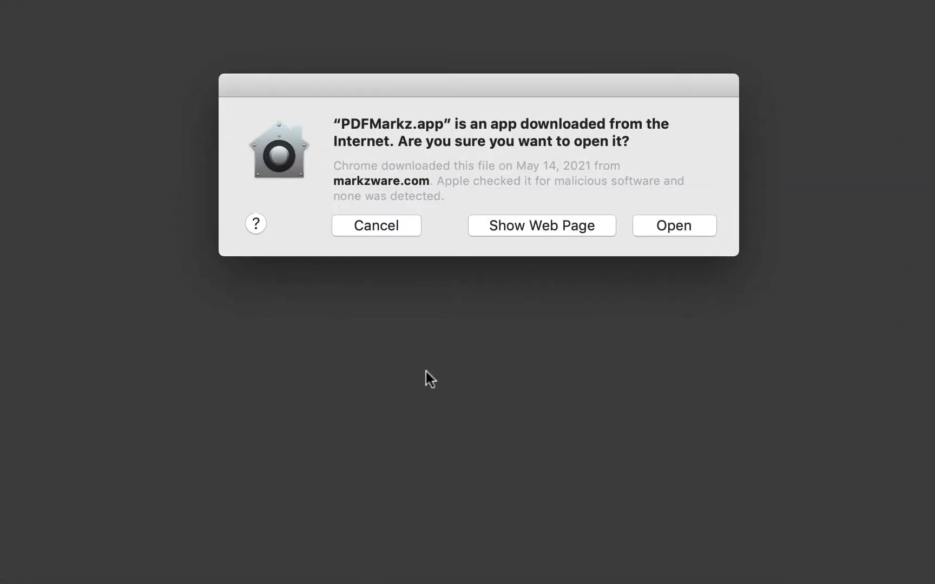
{"action": "left_click", "coordinate": [677, 225]}
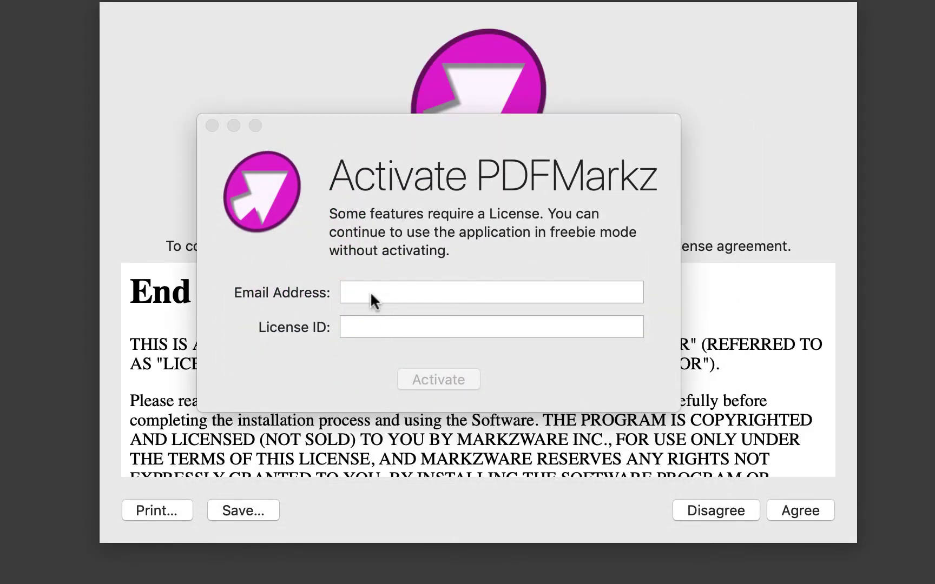
{"action": "key", "text": "super+w"}
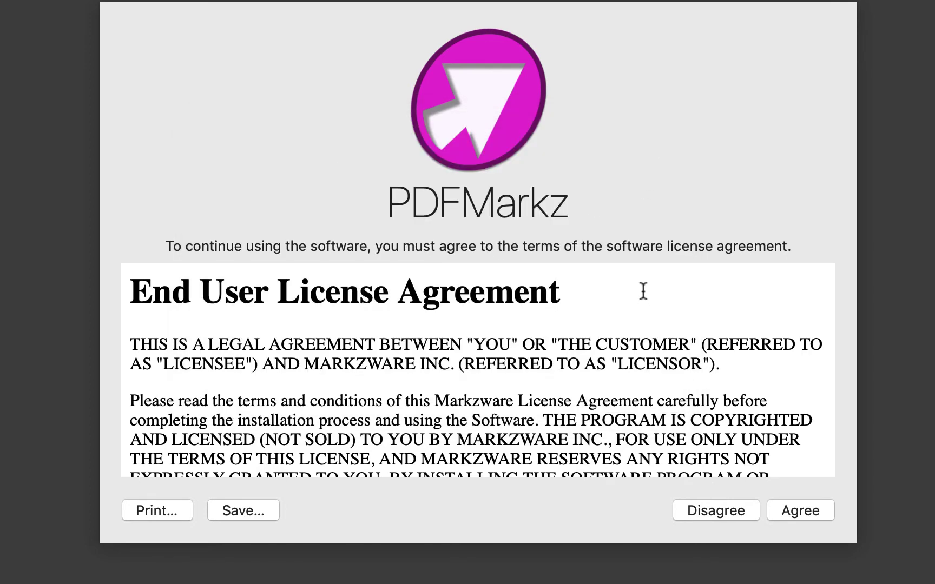
{"action": "left_click", "coordinate": [799, 511]}
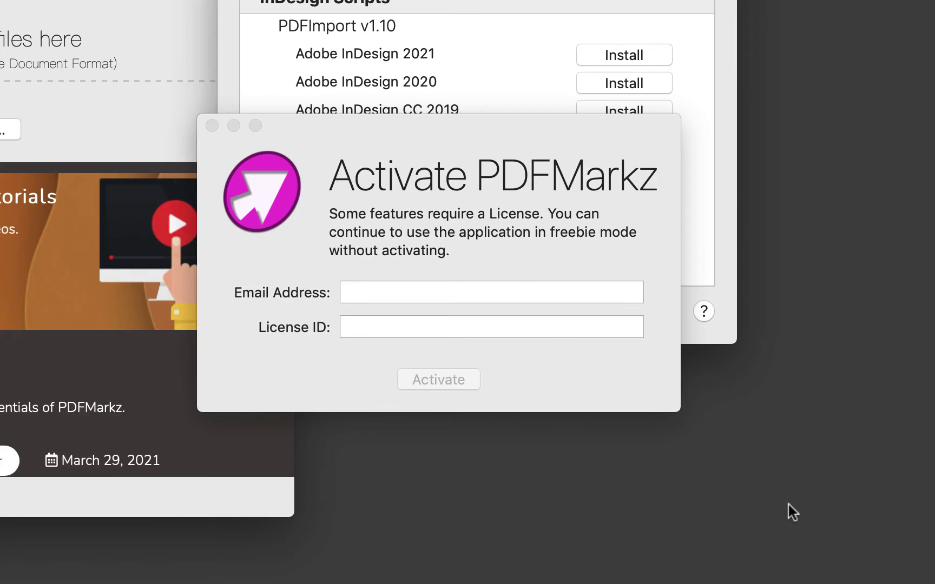
- Enter the account e-mail, paste the License ID, activate, and close the confirmation window
{"action": "left_click", "coordinate": [386, 292]}
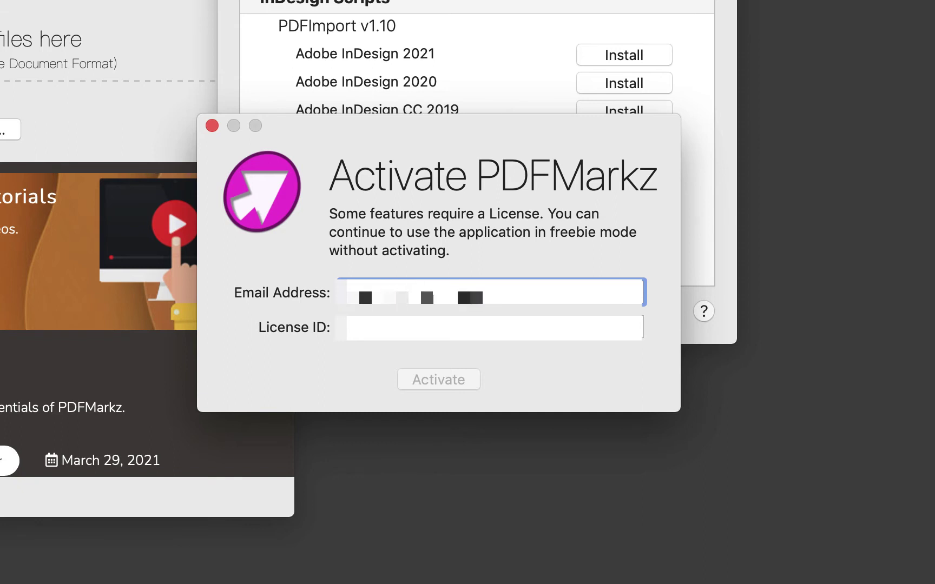
{"action": "key", "text": "Tab"}
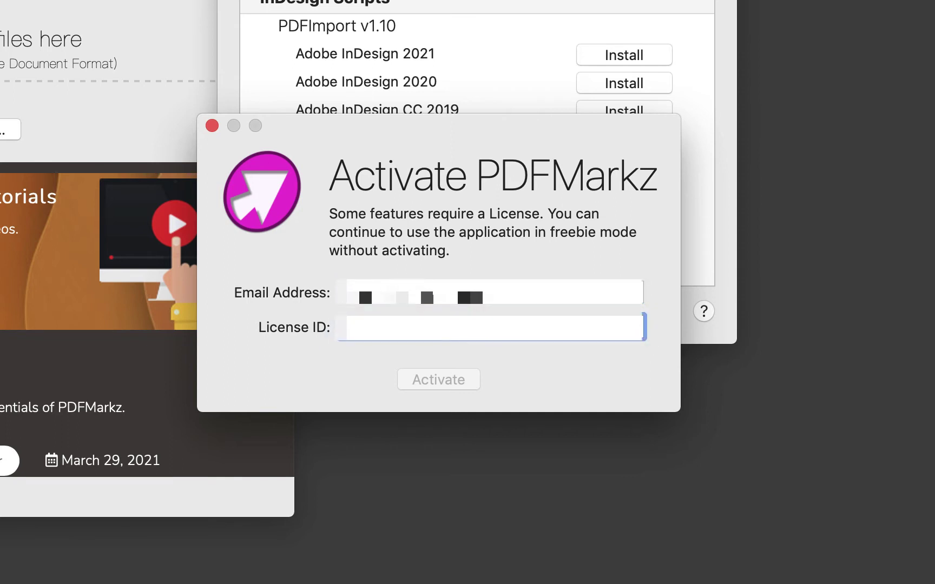
{"action": "key", "text": "super+Tab"}
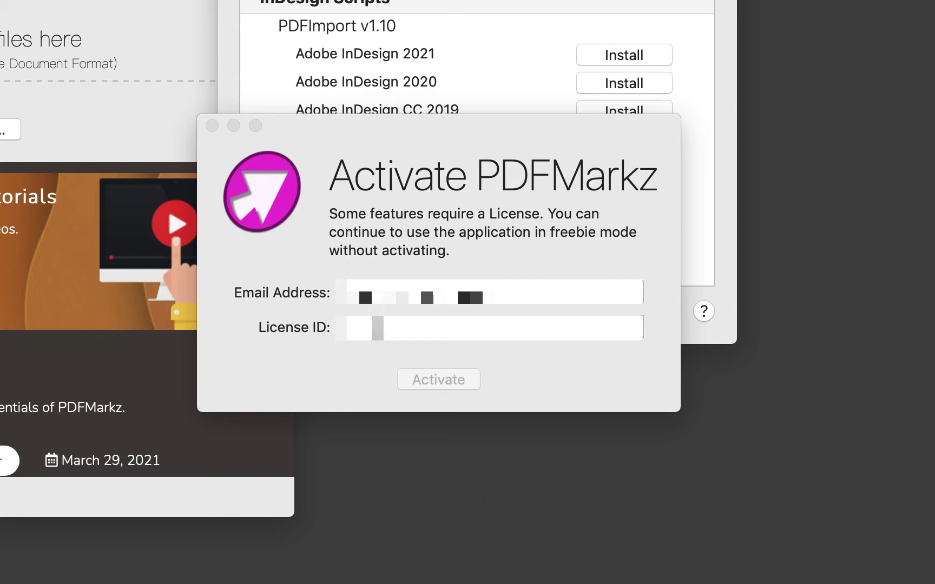
{"action": "left_click", "coordinate": [376, 322]}
{"action": "key", "text": "super+v"}
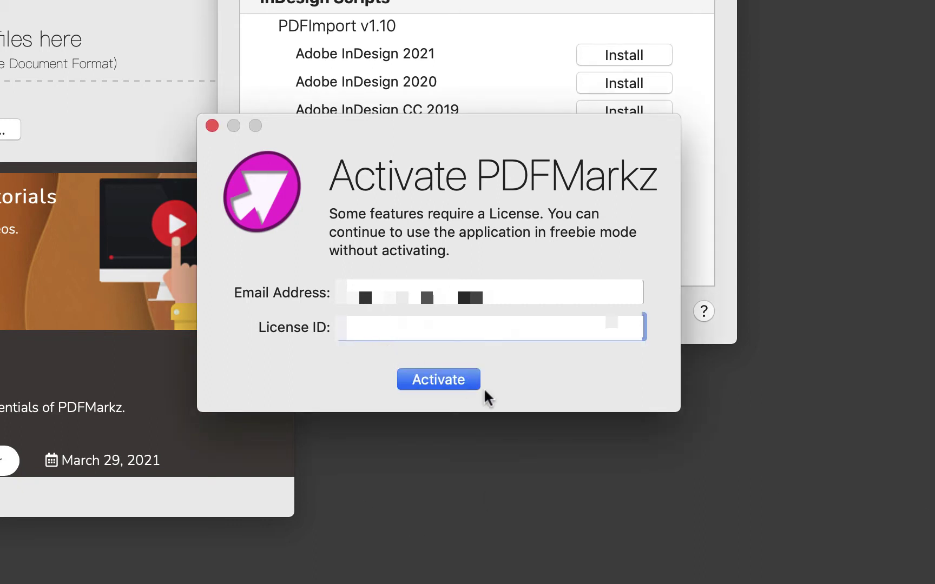
{"action": "left_click", "coordinate": [439, 378]}
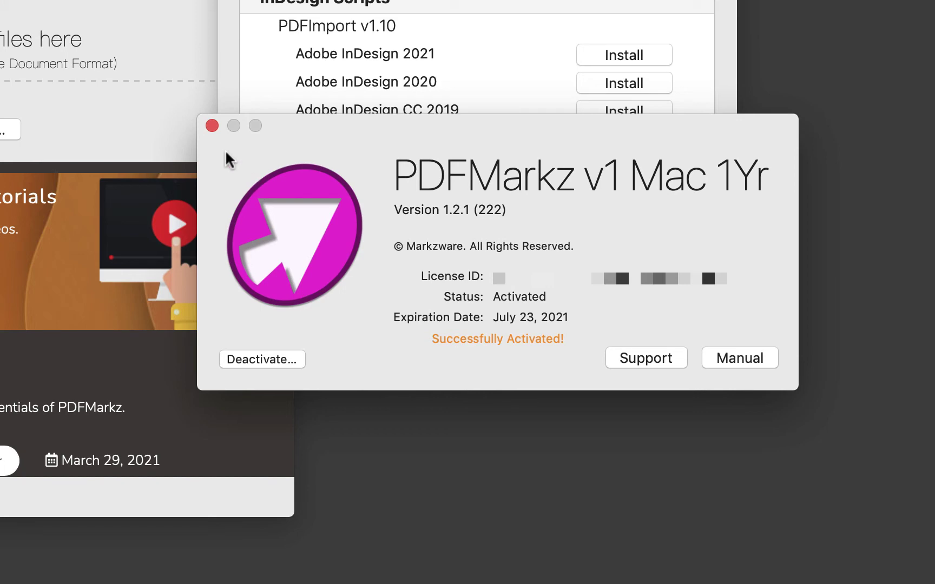
{"action": "left_click", "coordinate": [211, 125]}
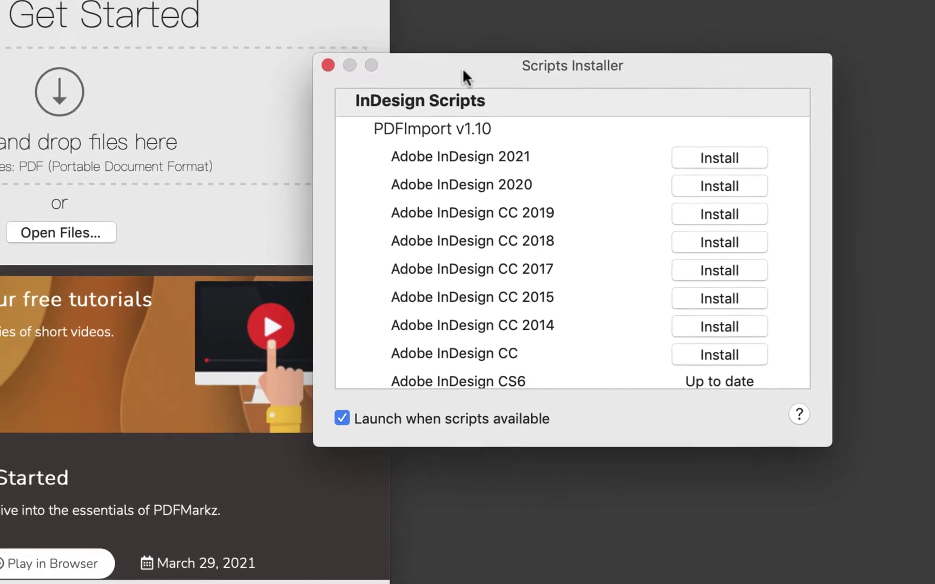
- Open the Test Files and Test_SavesMBP folders side by side, then drop ACTAUG_Pres.pdf into PDFMarkz
{"action": "key", "text": "super+w"}
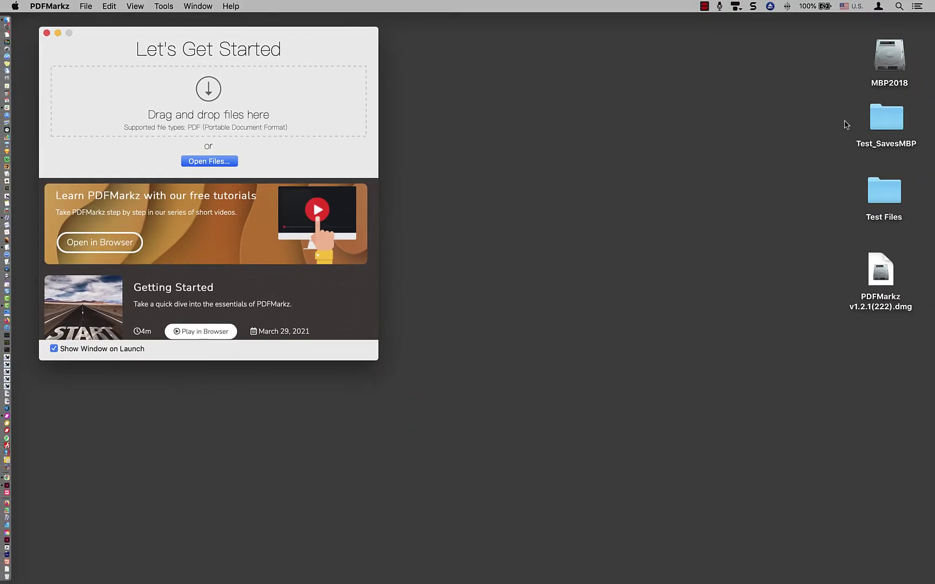
{"action": "double_click", "coordinate": [885, 194]}
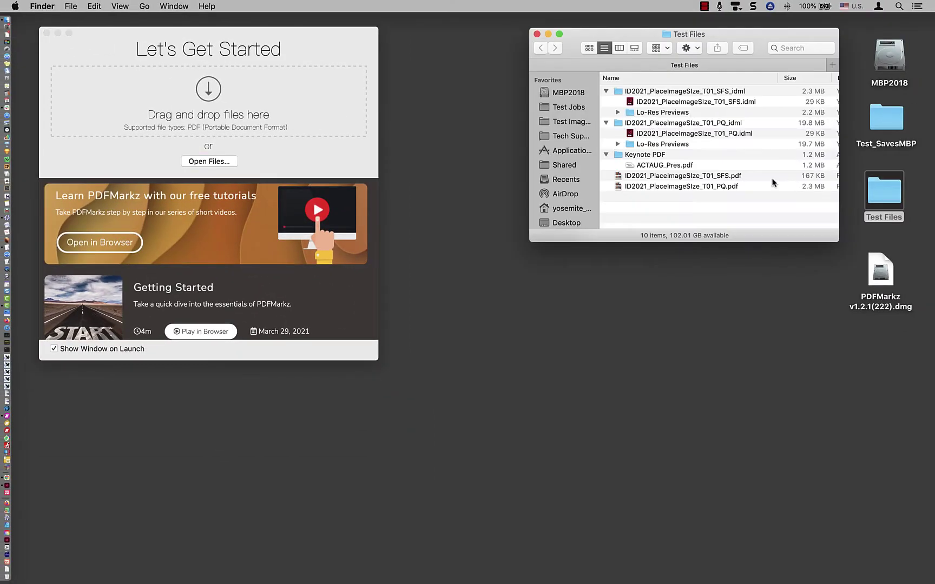
{"action": "double_click", "coordinate": [885, 124]}
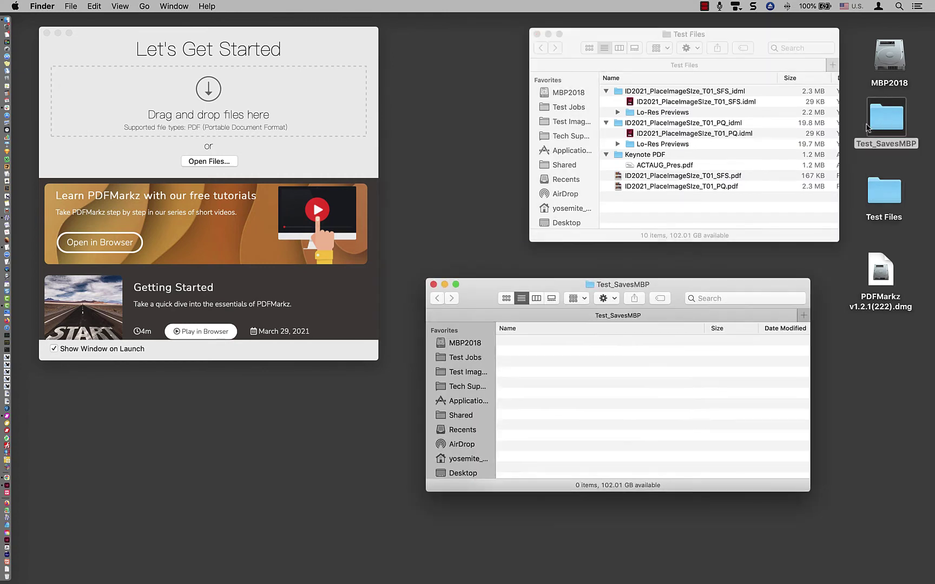
{"action": "left_click_drag", "start_coordinate": [506, 286], "coordinate": [537, 269]}
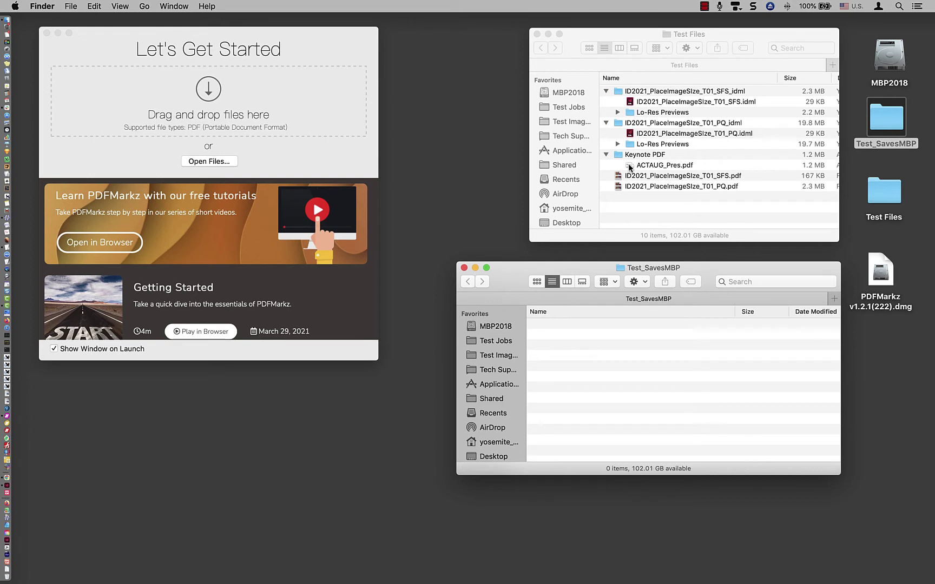
{"action": "left_click_drag", "start_coordinate": [630, 167], "coordinate": [266, 95]}
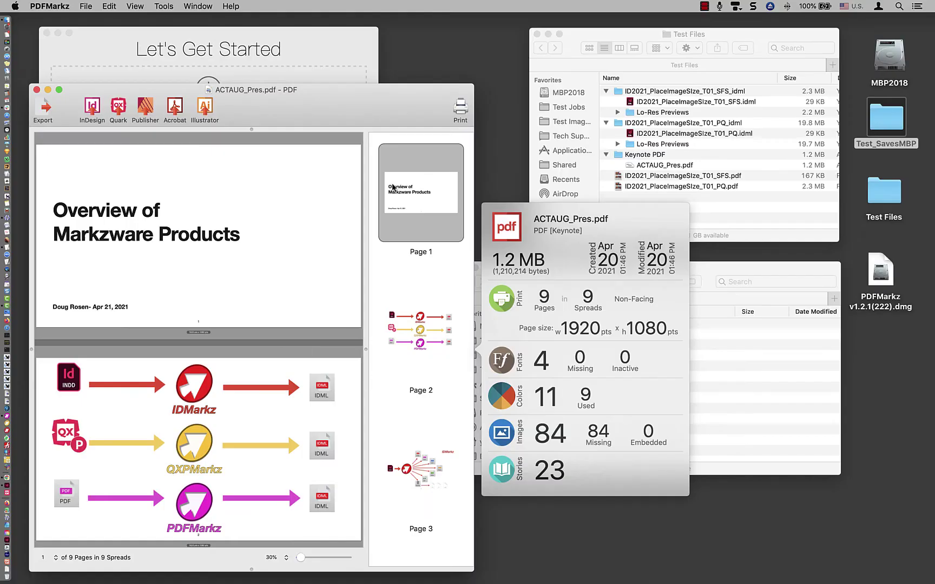
- Close the ACTAUG_Pres.pdf info panel and convert the PDF into an InDesign 2021 document
{"action": "key", "text": "super+i"}
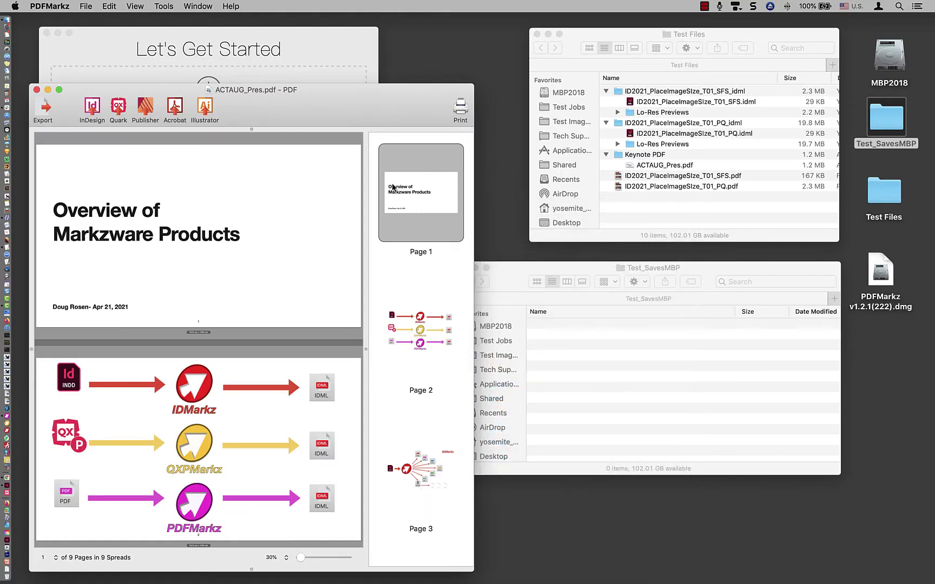
{"action": "left_click", "coordinate": [93, 108]}
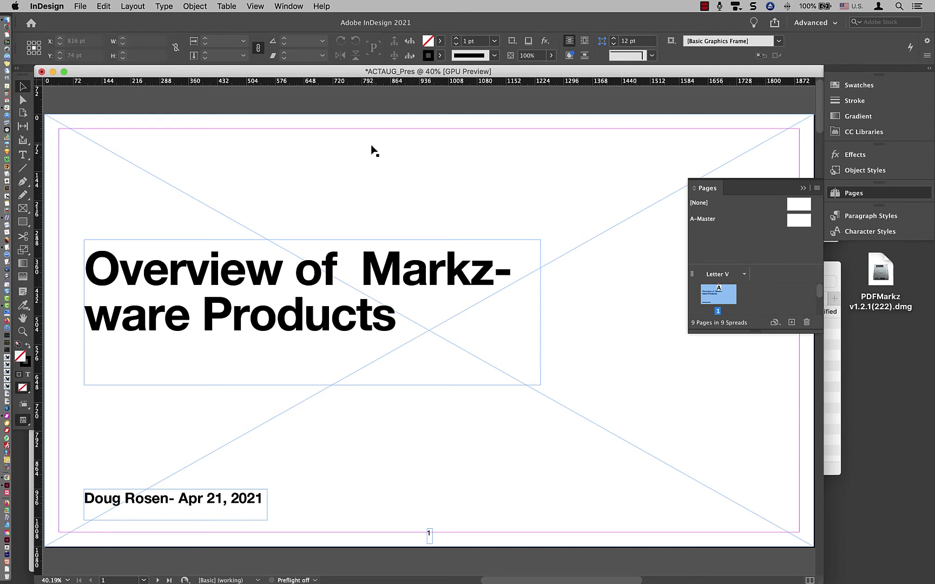
- Narrow the title frame so the title wraps to three lines, then page forward through the slides
{"action": "double_click", "coordinate": [313, 266]}
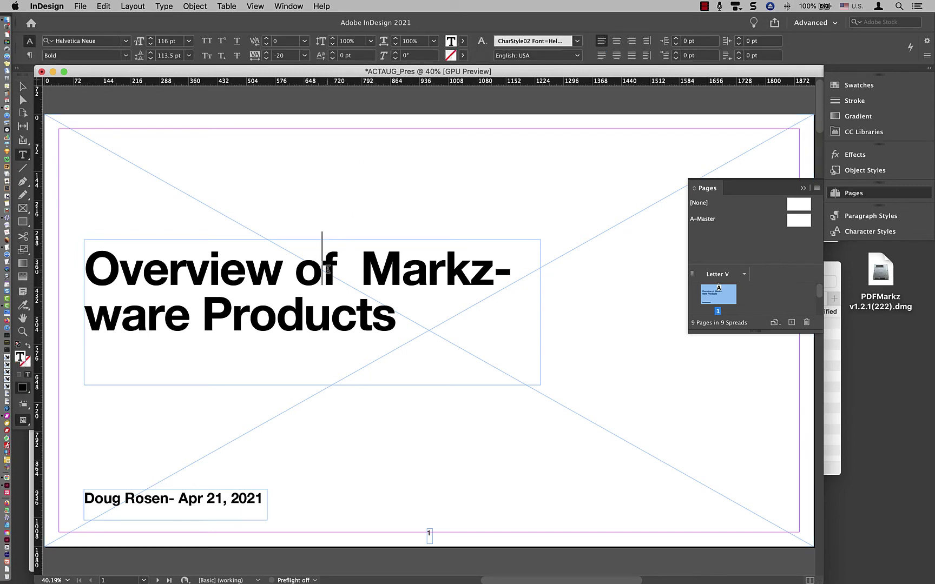
{"action": "double_click", "coordinate": [313, 268]}
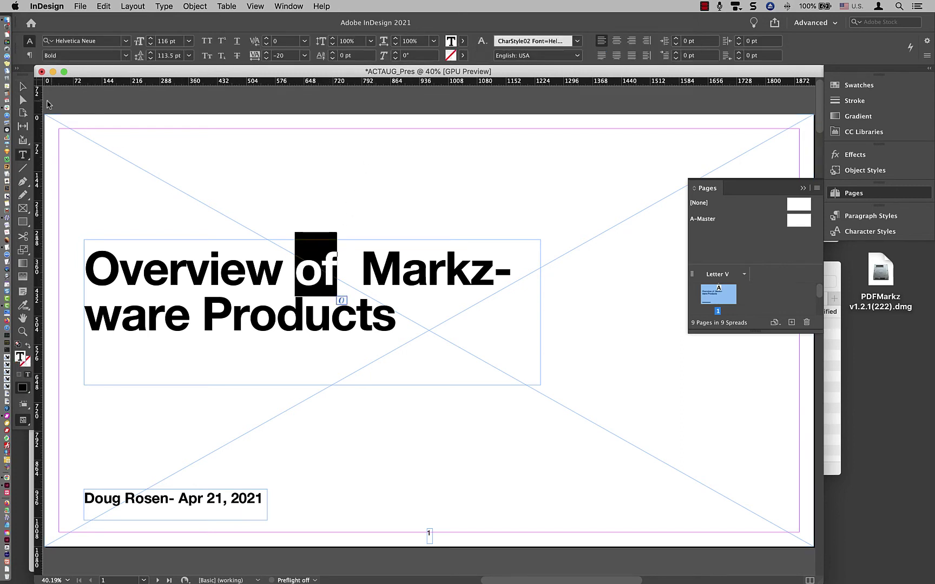
{"action": "key", "text": "Escape"}
{"action": "left_click_drag", "start_coordinate": [541, 312], "coordinate": [394, 312]}
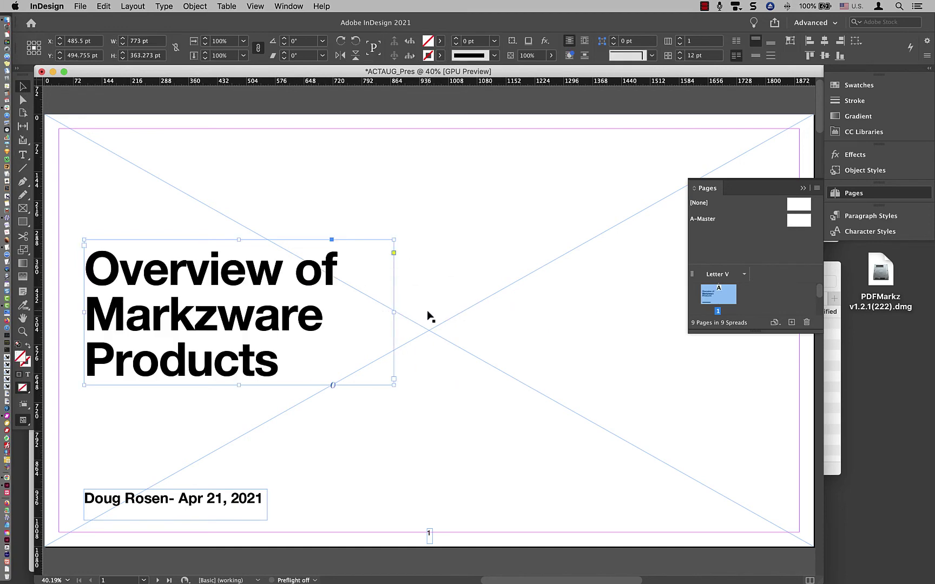
{"action": "key", "text": "shift+Page_Down"}
{"action": "key", "text": "shift+Page_Down"}
{"action": "key", "text": "shift+Page_Down"}
{"action": "key", "text": "shift+Page_Down"}
{"action": "key", "text": "shift+Page_Down"}
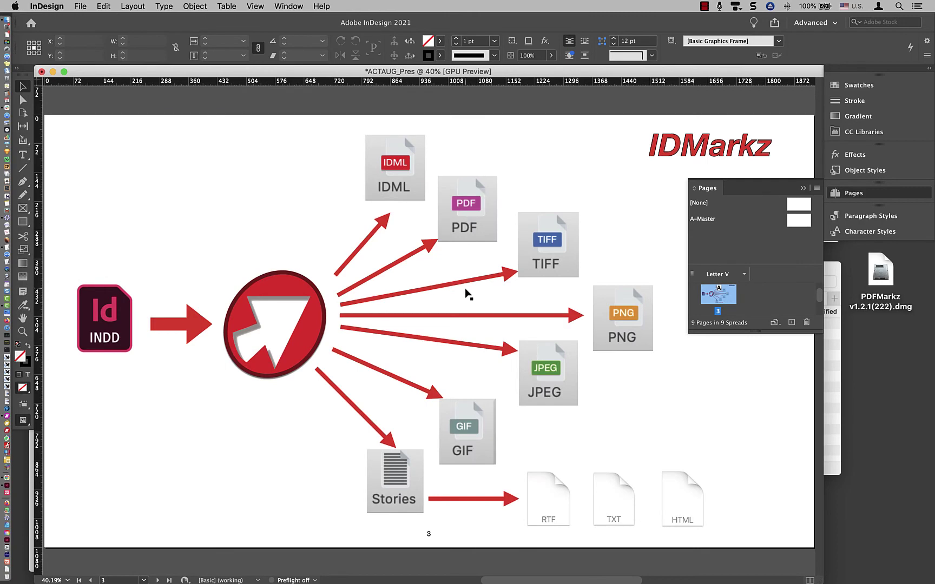
{"action": "key", "text": "shift+Page_Down"}
{"action": "key", "text": "shift+Page_Down"}
{"action": "key", "text": "shift+Page_Down"}
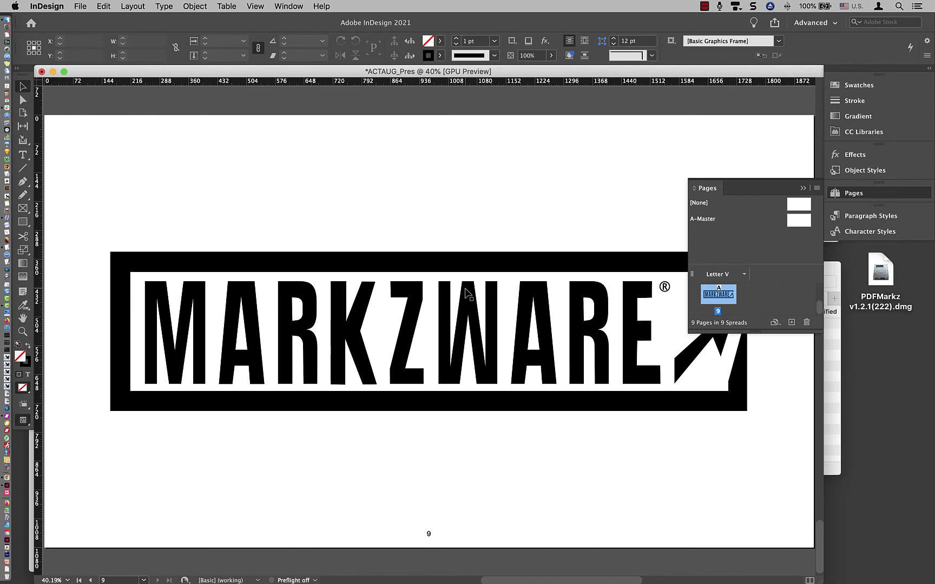
- Save the document as ACTAUG_Pres.indd in Desktop/Test_SavesMBP and switch back to PDFMarkz
{"action": "key", "text": "super+shift+s"}
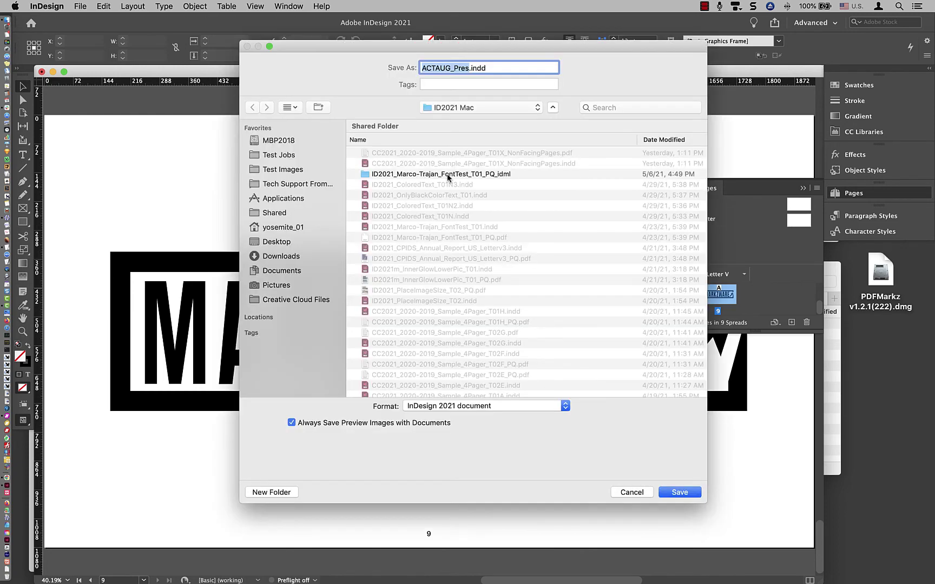
{"action": "left_click", "coordinate": [284, 243]}
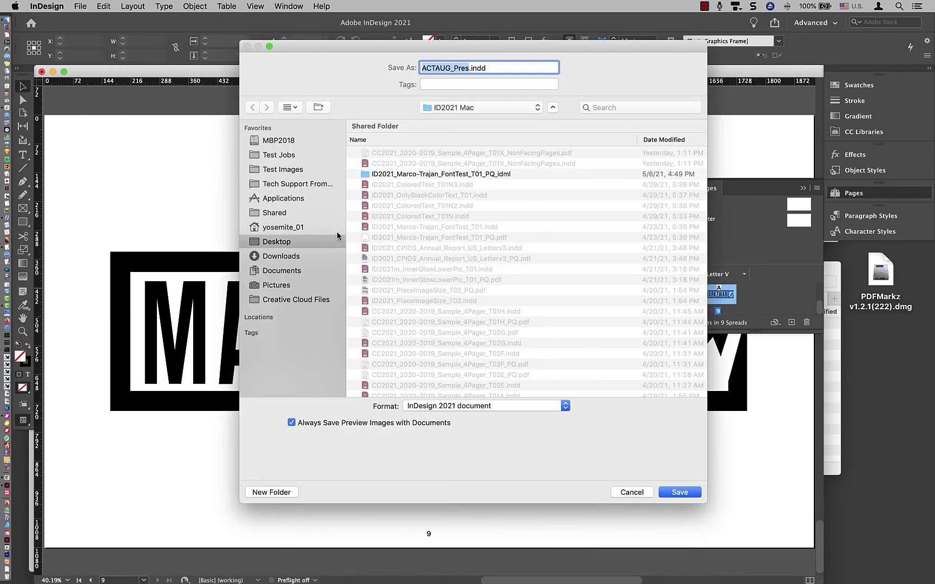
{"action": "double_click", "coordinate": [406, 141]}
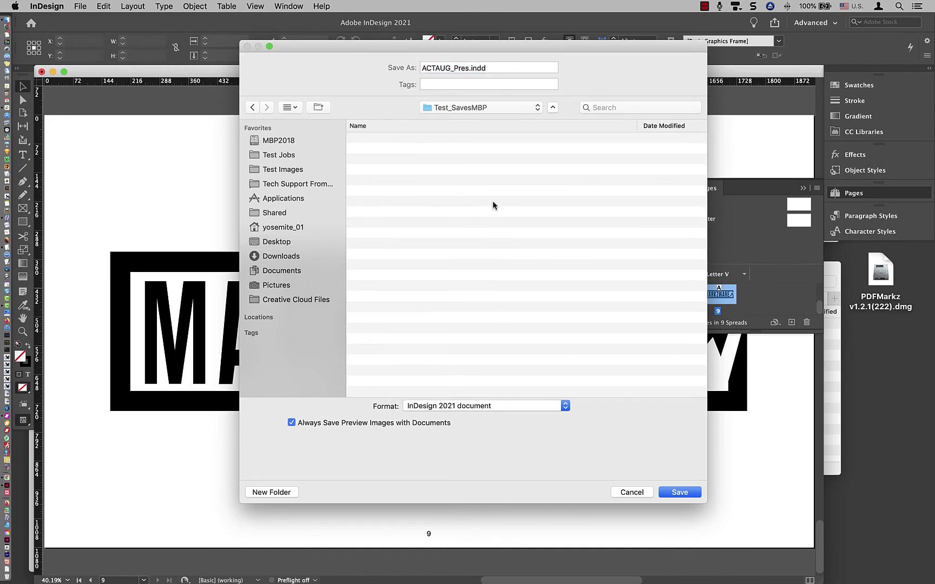
{"action": "left_click", "coordinate": [679, 494]}
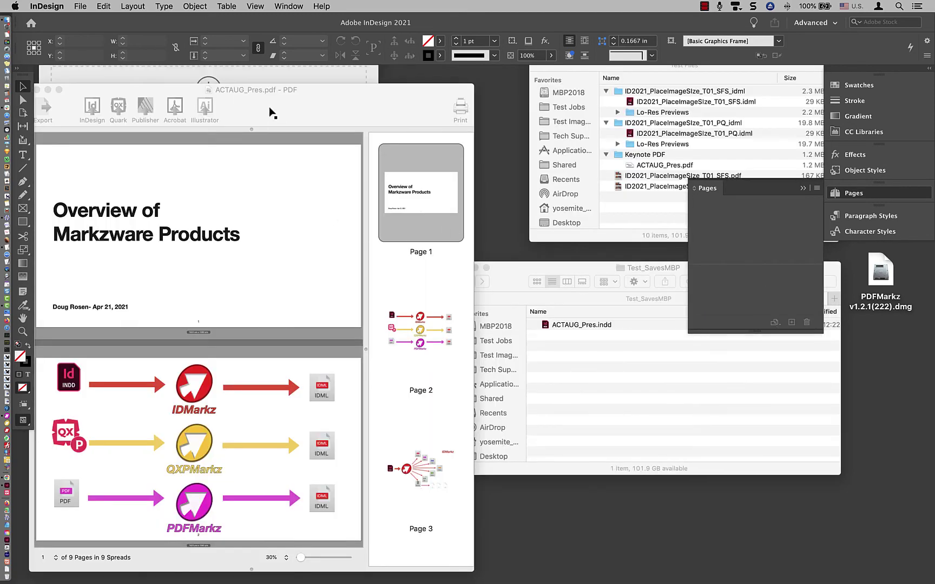
{"action": "left_click", "coordinate": [288, 117]}
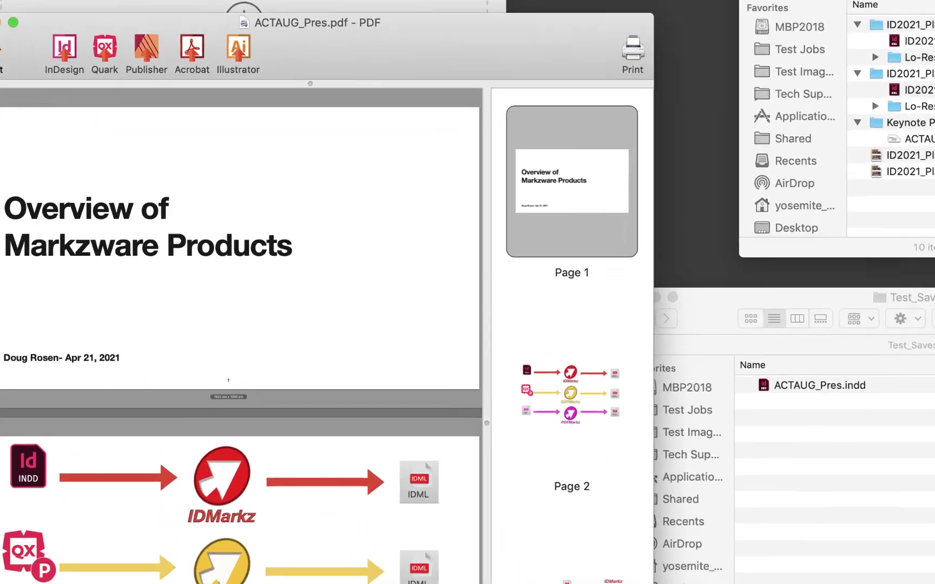
- Export the PDF's stories in RTF format to the Test_SavesMBP folder
{"action": "left_click", "coordinate": [43, 108]}
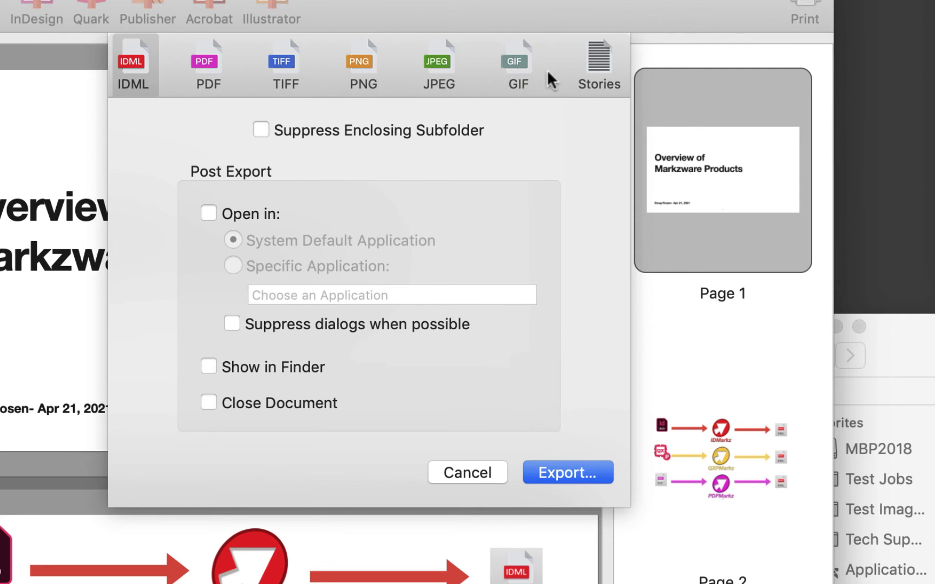
{"action": "left_click", "coordinate": [604, 69]}
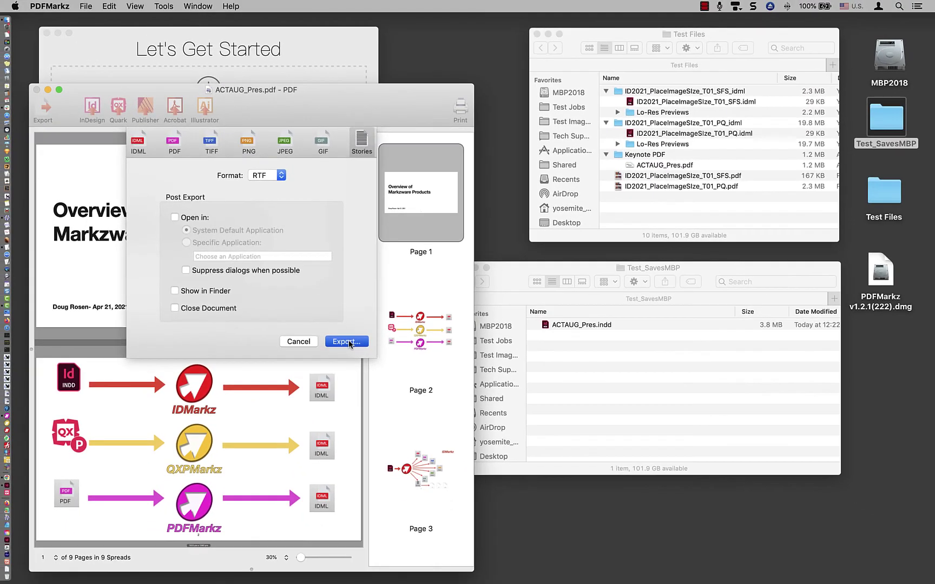
{"action": "left_click", "coordinate": [385, 365]}
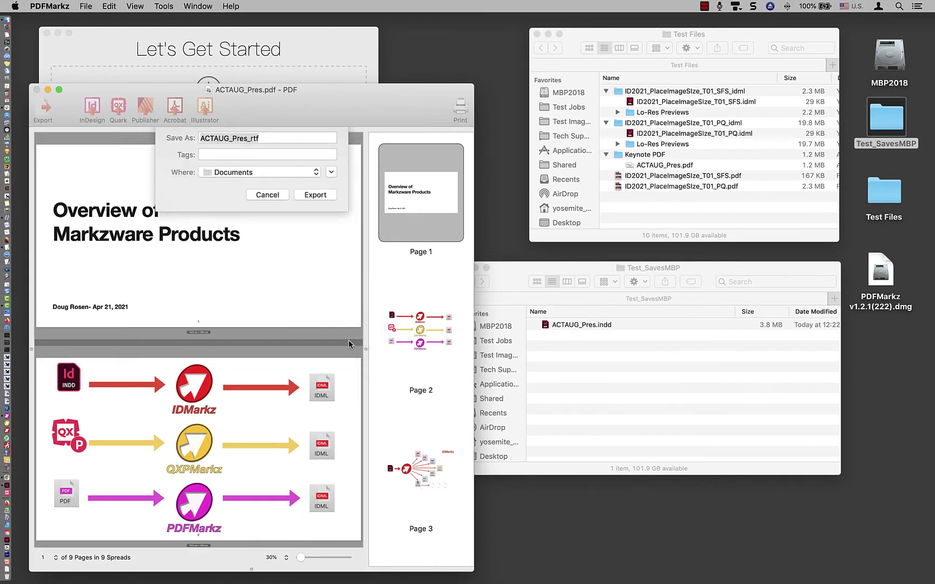
{"action": "left_click", "coordinate": [331, 176]}
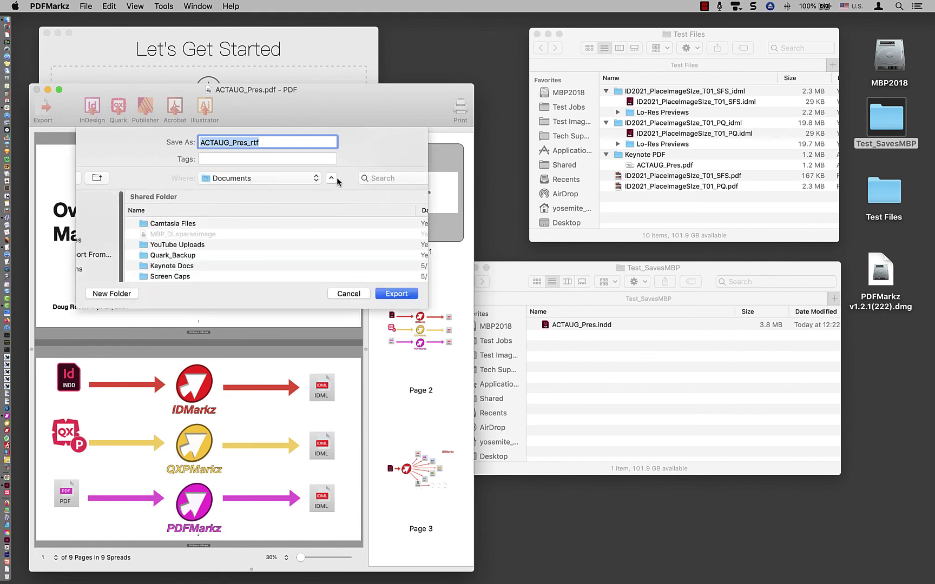
{"action": "left_click", "coordinate": [316, 183]}
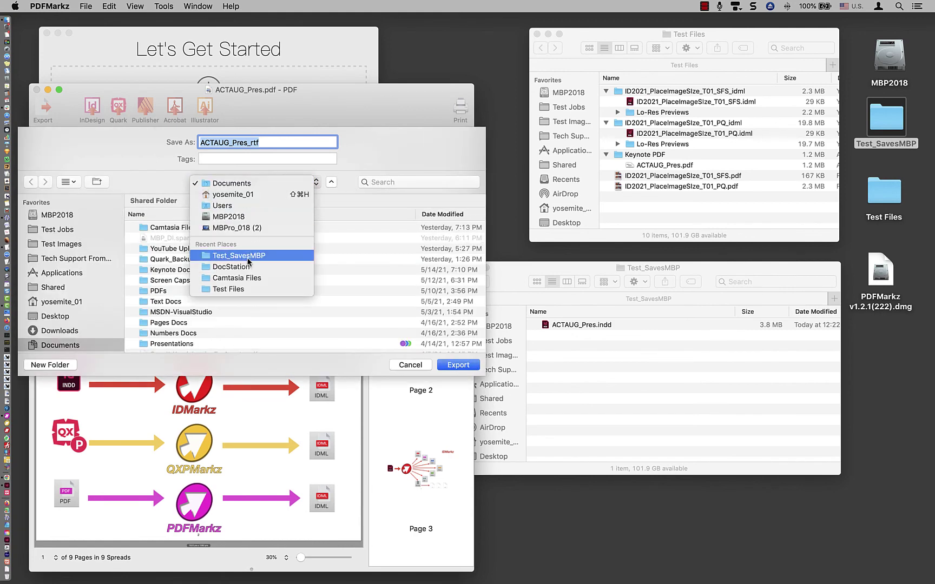
{"action": "left_click", "coordinate": [303, 256]}
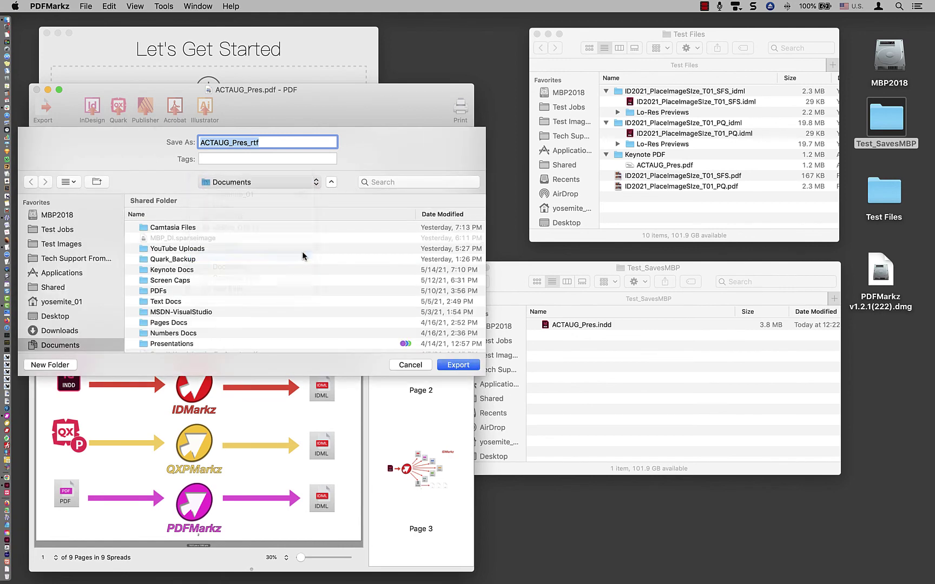
{"action": "left_click", "coordinate": [458, 365]}
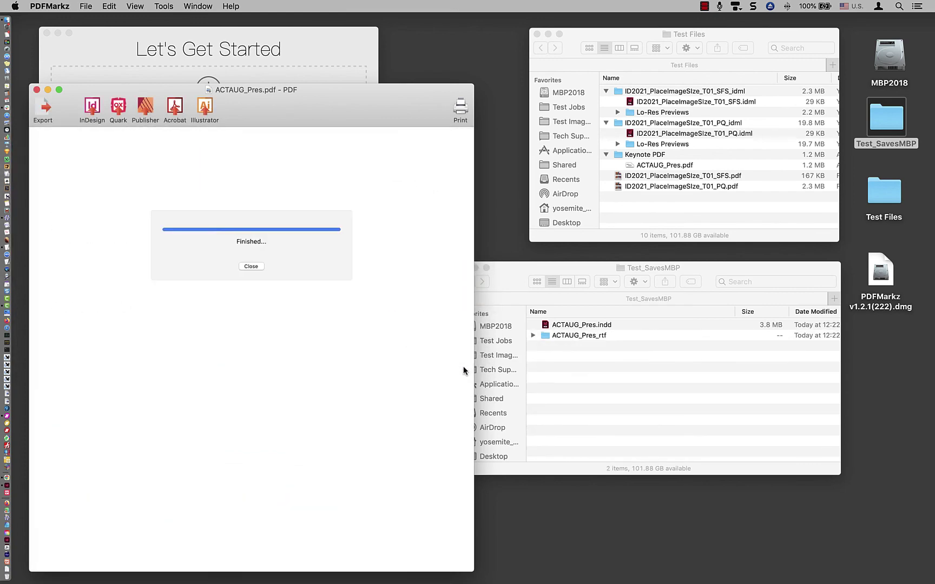
- Expand the ACTAUG_Pres_rtf folder and open ACTAUG_Pres.rtf in TextEdit
{"action": "left_click", "coordinate": [533, 335]}
{"action": "left_click", "coordinate": [558, 347]}
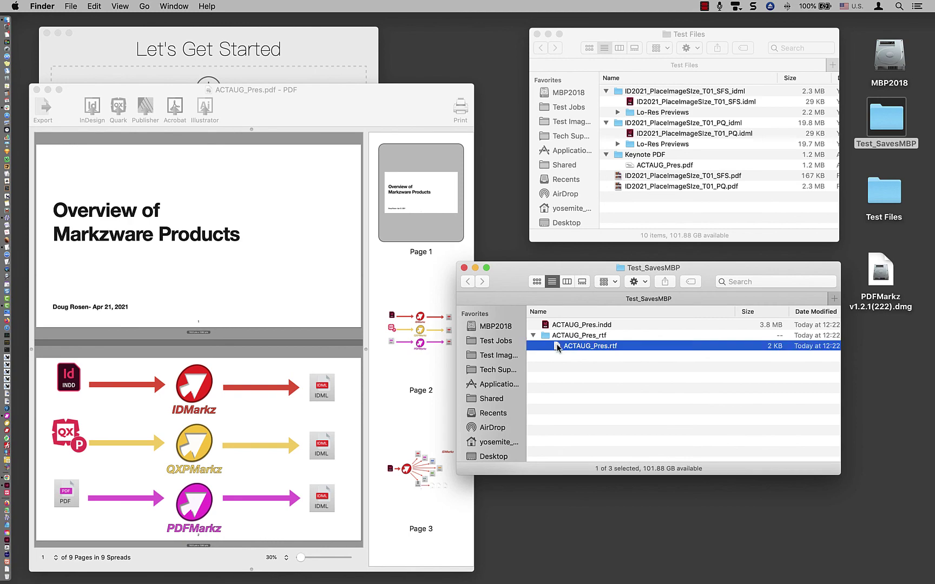
{"action": "double_click", "coordinate": [557, 347]}
- Scroll through the exported slide text in ACTAUG_Pres.rtf and close the document
{"action": "left_click_drag", "start_coordinate": [398, 305], "coordinate": [709, 518]}
{"action": "scroll", "coordinate": [374, 266], "scroll_direction": "down", "scroll_amount": 10}
{"action": "scroll", "coordinate": [374, 265], "scroll_direction": "up", "scroll_amount": 10}
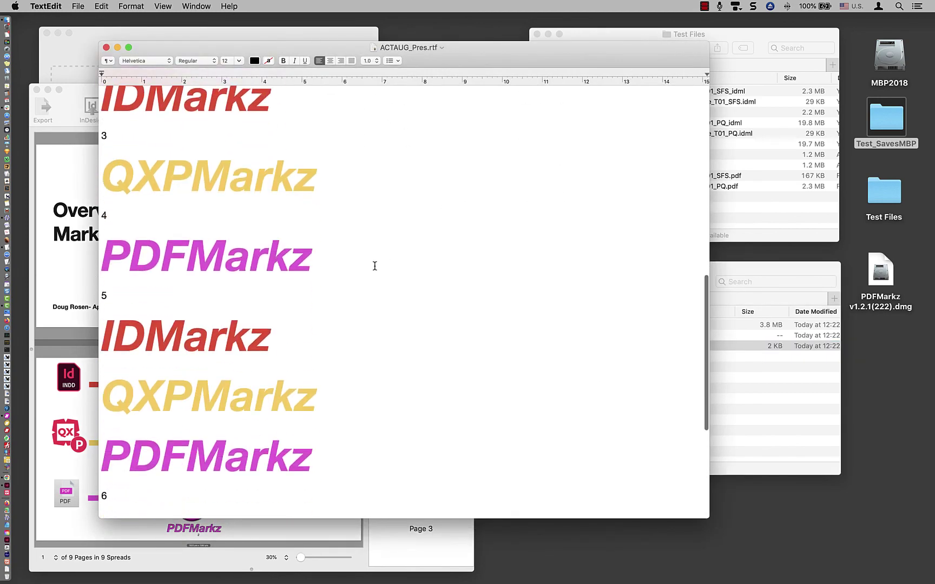
{"action": "scroll", "coordinate": [375, 265], "scroll_direction": "down", "scroll_amount": 12}
{"action": "scroll", "coordinate": [375, 266], "scroll_direction": "down", "scroll_amount": 5}
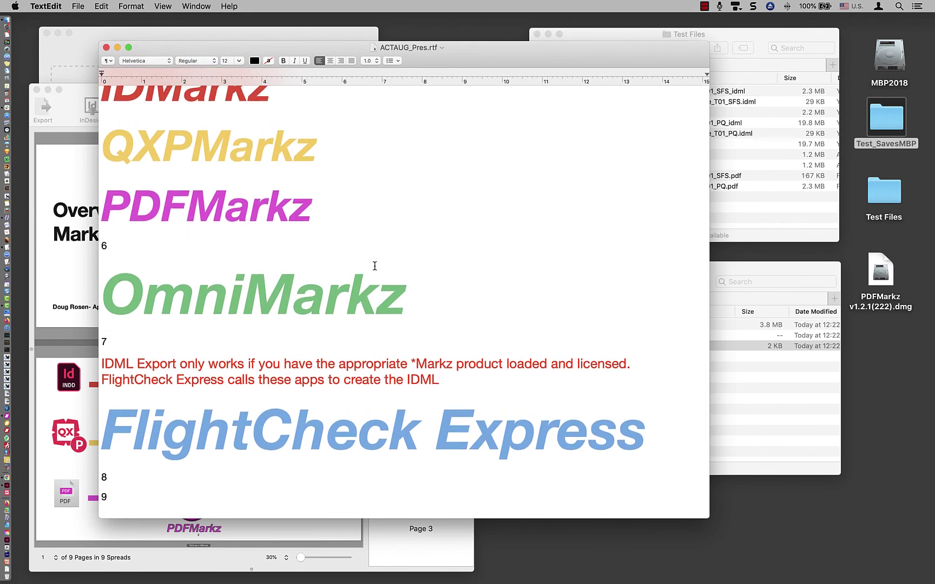
{"action": "scroll", "coordinate": [373, 265], "scroll_direction": "down", "scroll_amount": 2}
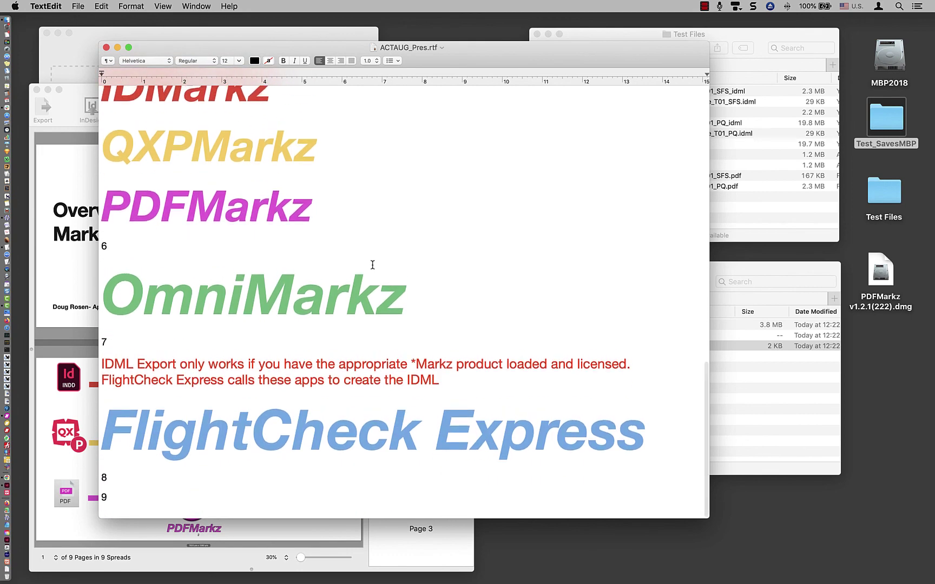
{"action": "scroll", "coordinate": [372, 264], "scroll_direction": "up", "scroll_amount": 20}
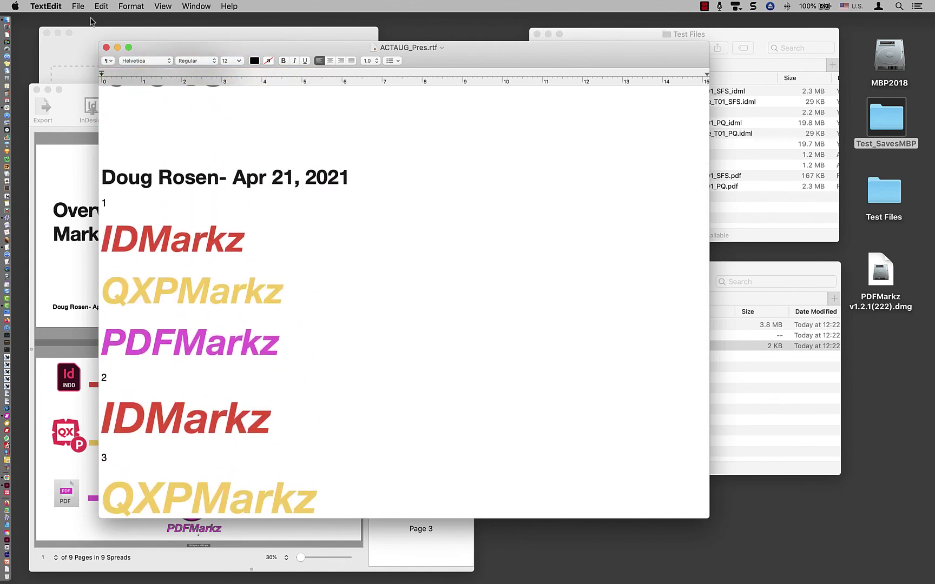
{"action": "left_click", "coordinate": [106, 48]}
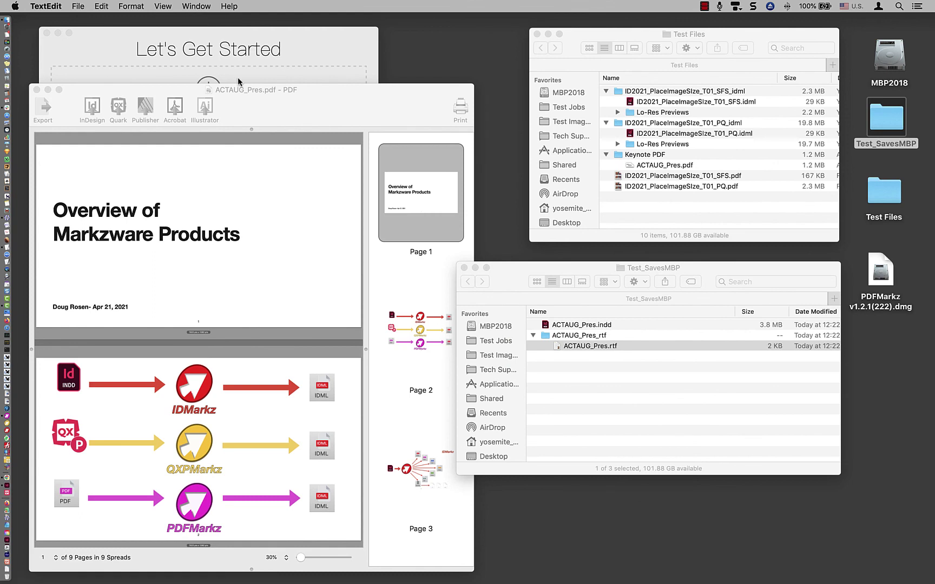